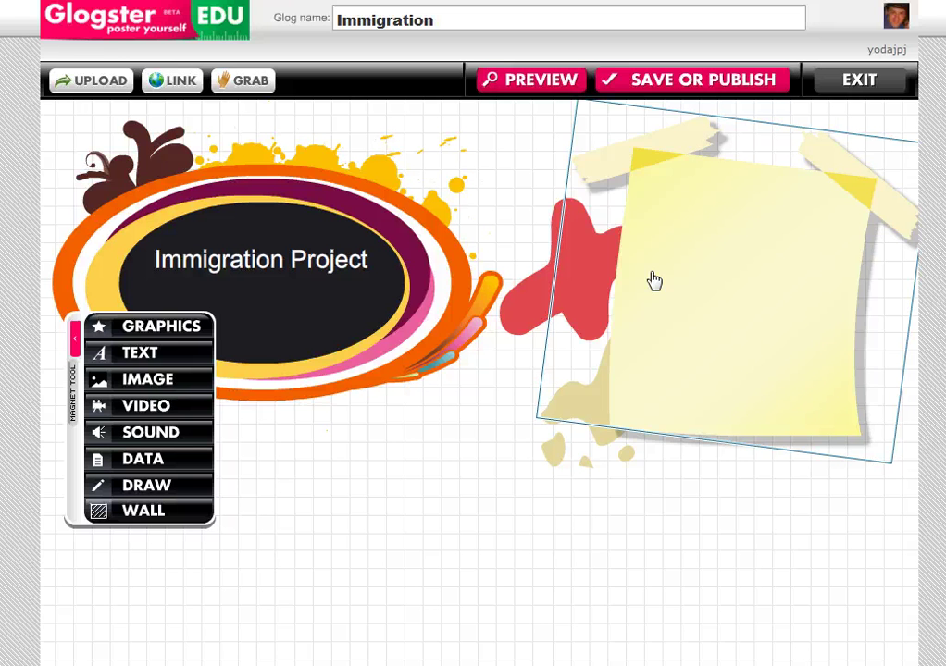
Type the lines 'Links', 'Video' and 'Images' into the yellow sticky note.
left_click_drag(654, 280, 640, 284)
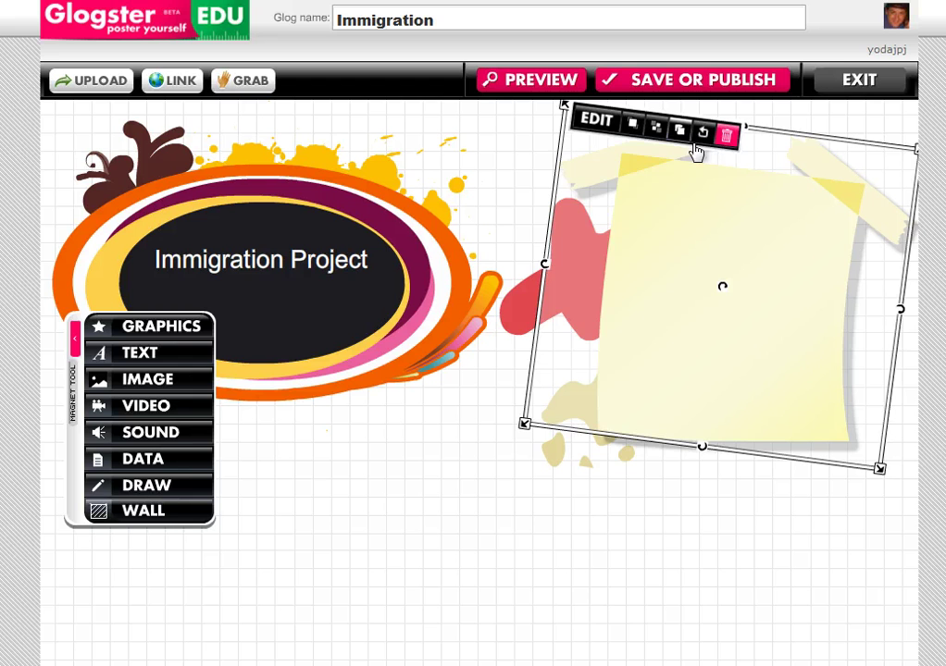
left_click(597, 122)
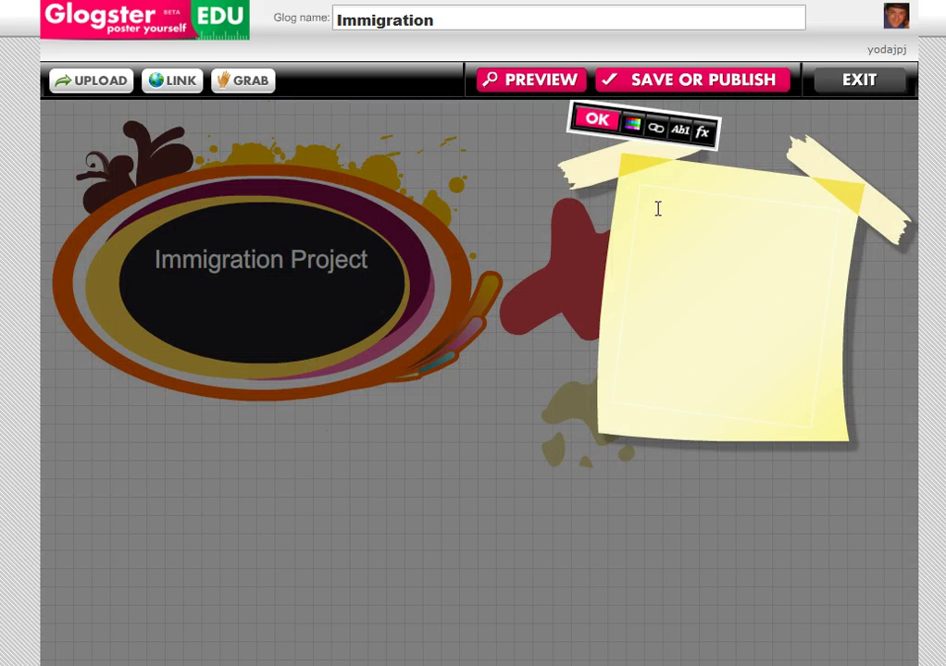
type("Links")
key("Return")
type("Vide")
type("o")
type("Image")
type("r")
key("BackSpace")
type("s")
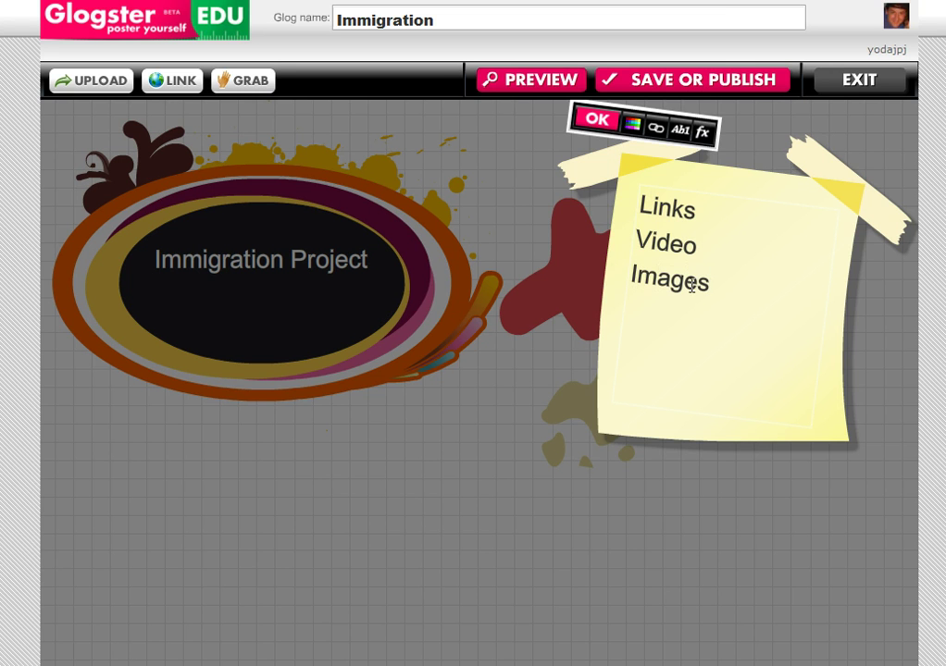
Apply a shadow effect to all three lines of note text and finish editing.
left_click_drag(714, 292, 635, 203)
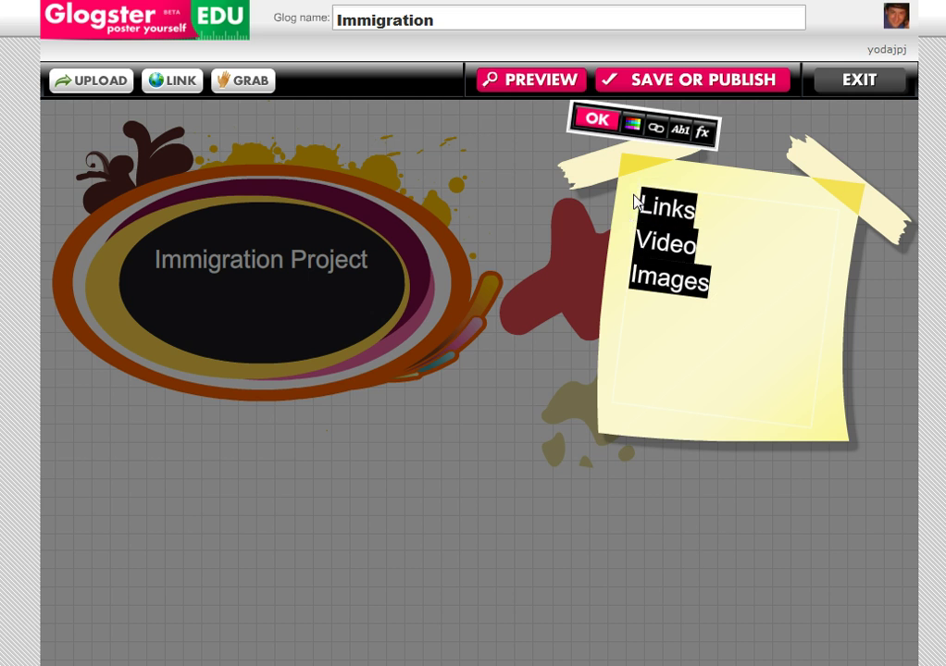
left_click(680, 134)
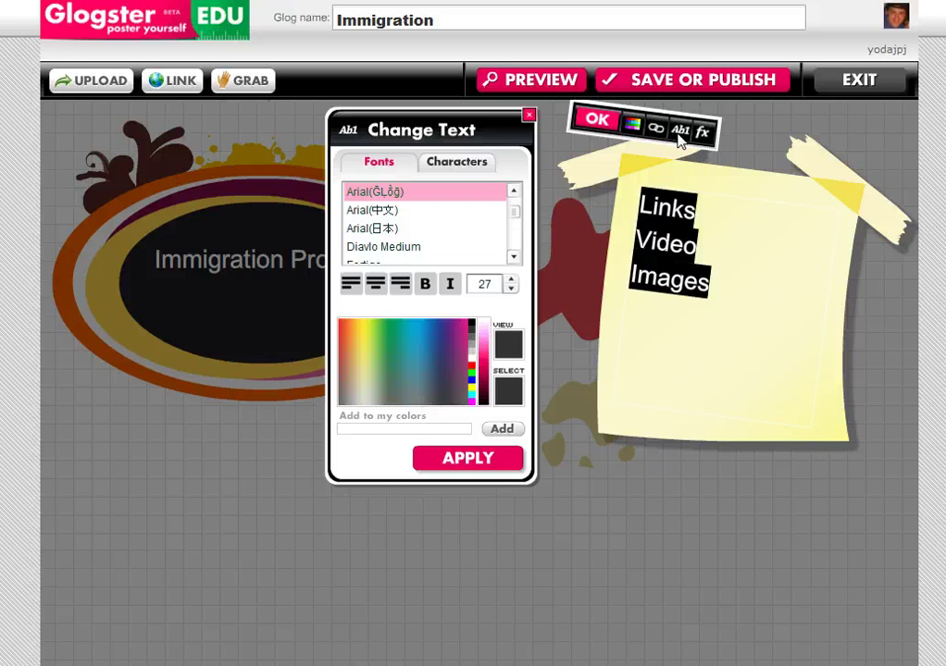
left_click(458, 162)
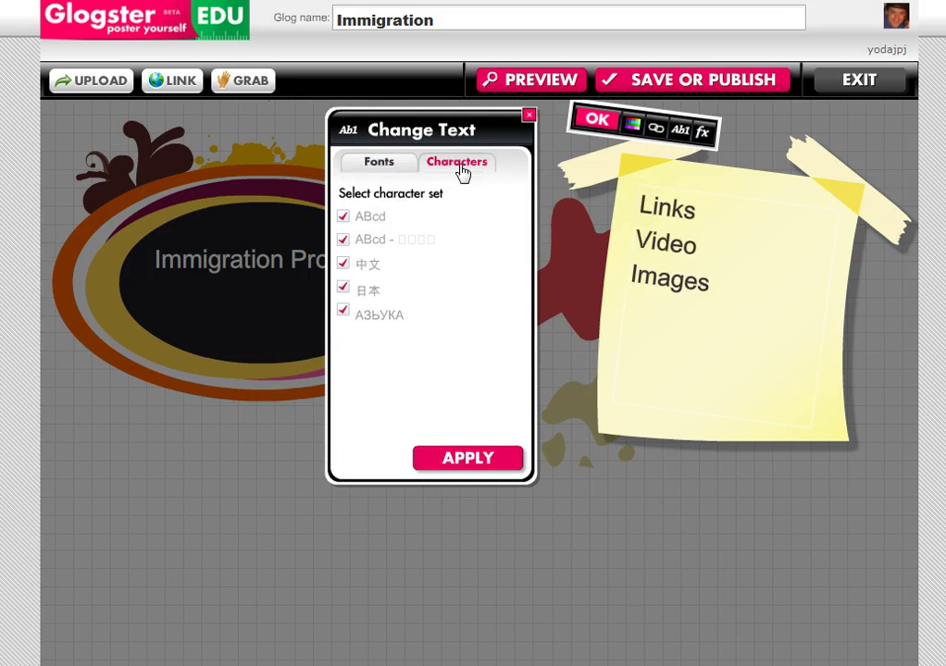
left_click(529, 115)
left_click(706, 132)
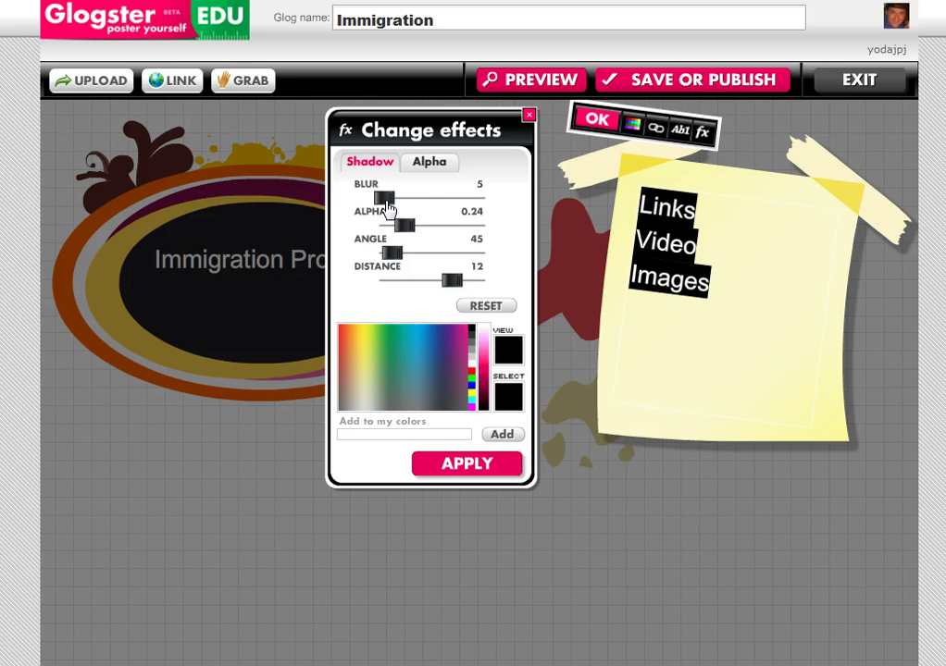
left_click(450, 473)
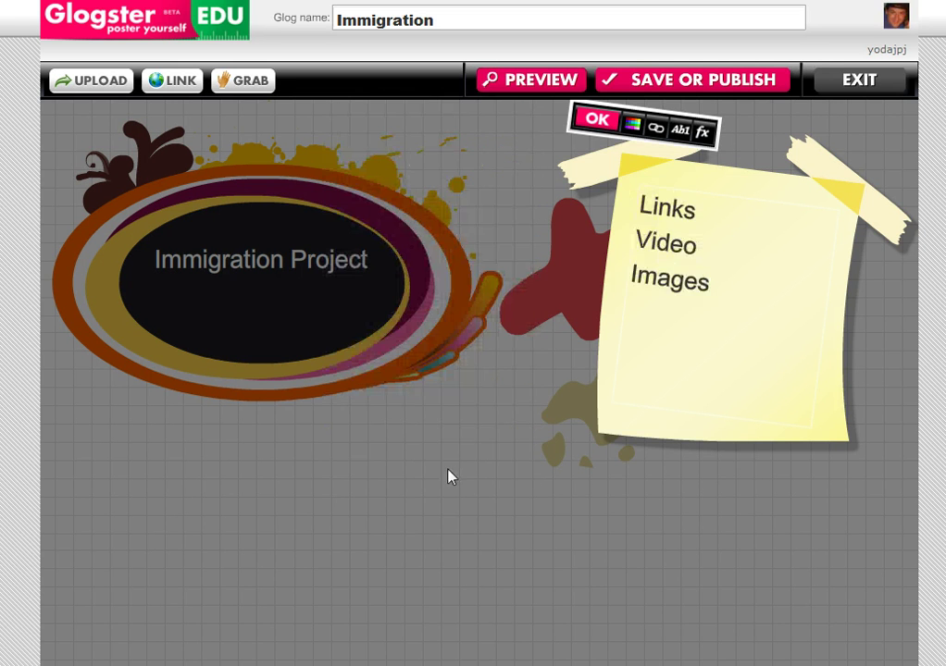
left_click(600, 127)
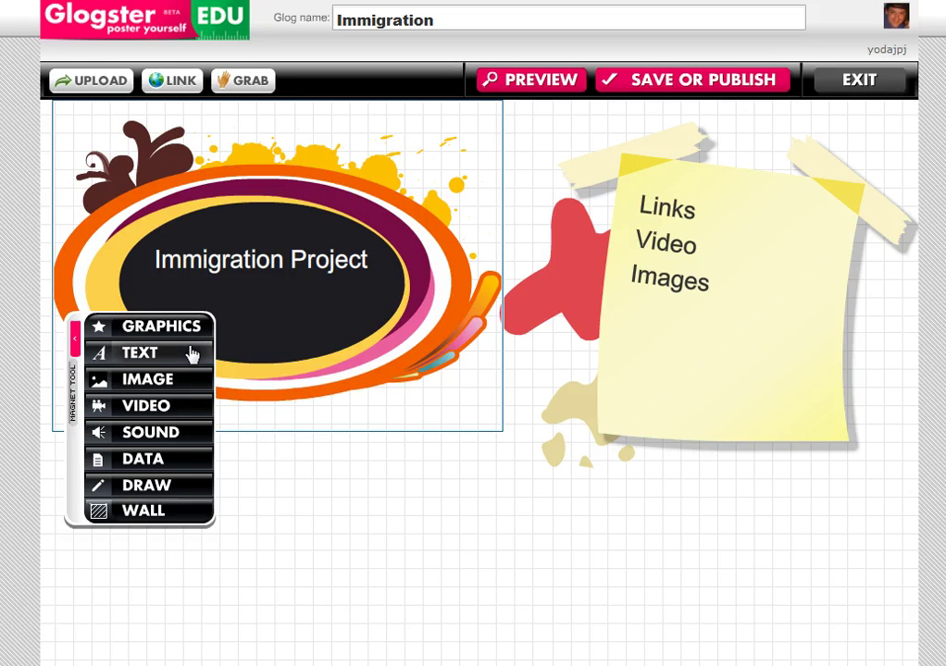
Upload the 'index' image file from the computer into the image library.
left_click(187, 380)
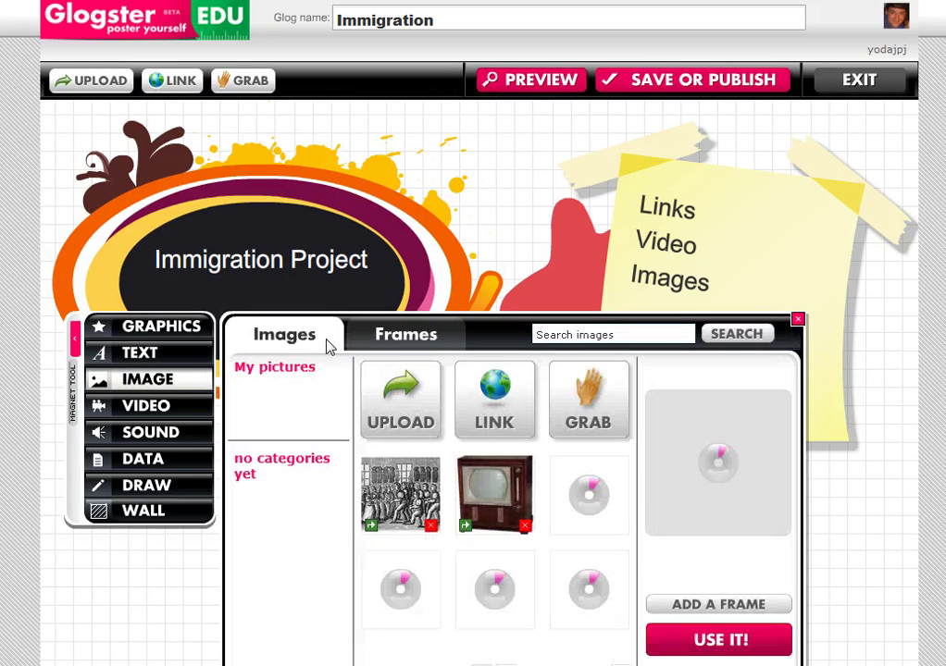
left_click_drag(506, 340, 521, 201)
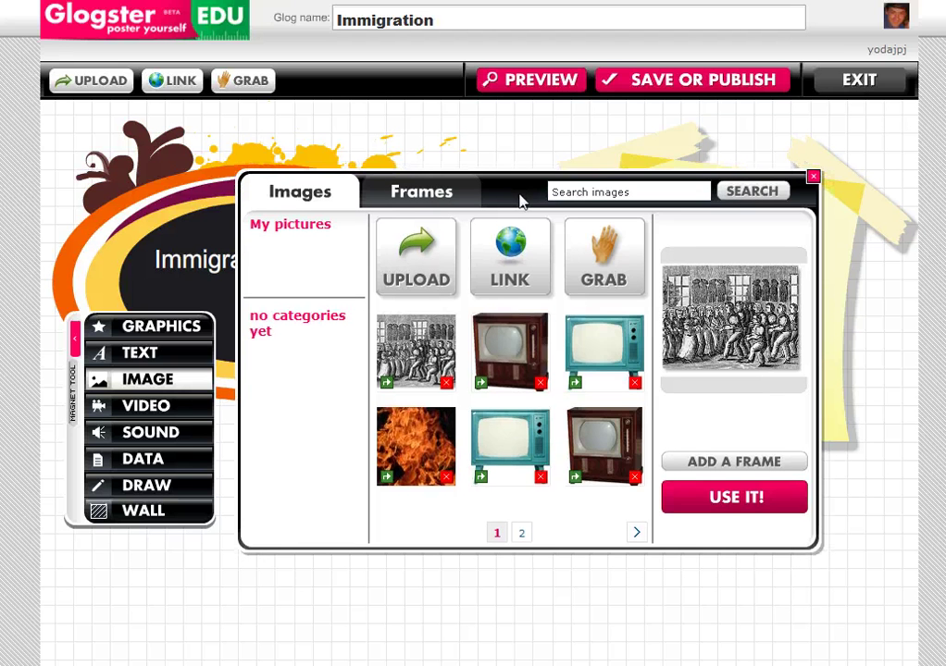
left_click(393, 268)
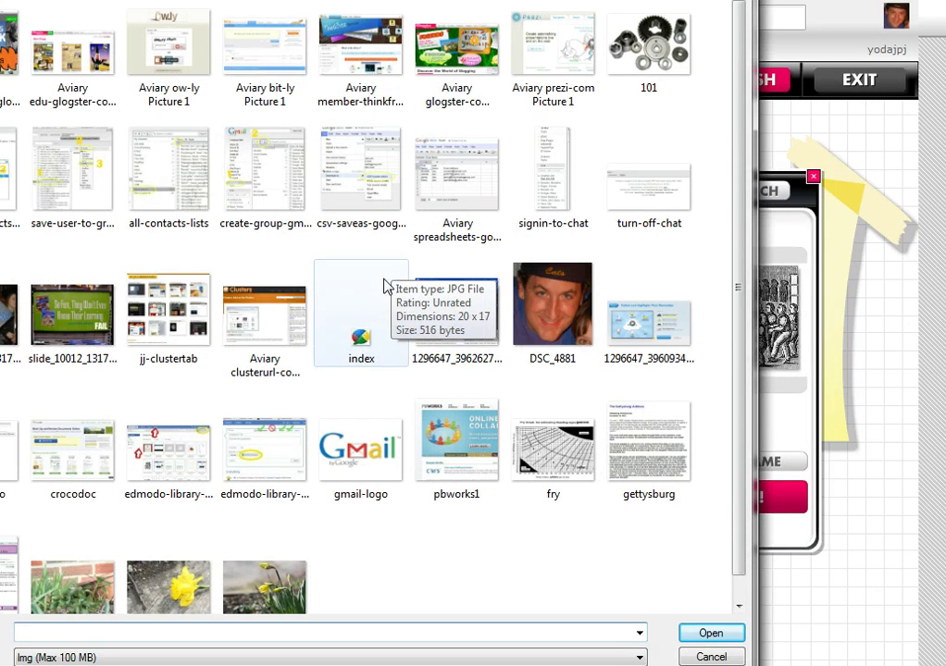
left_click(356, 343)
double_click(352, 348)
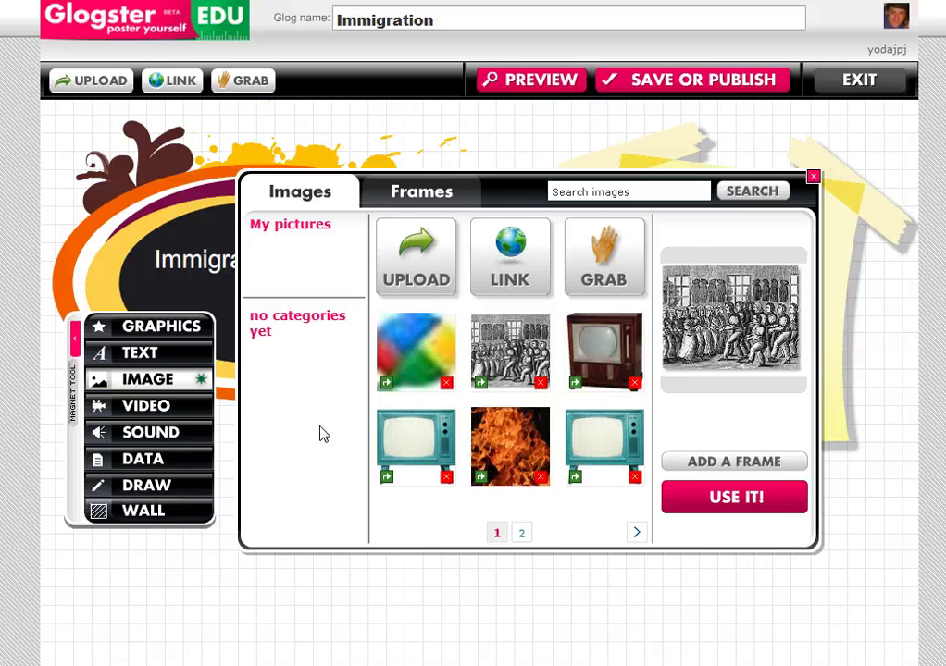
left_click(530, 291)
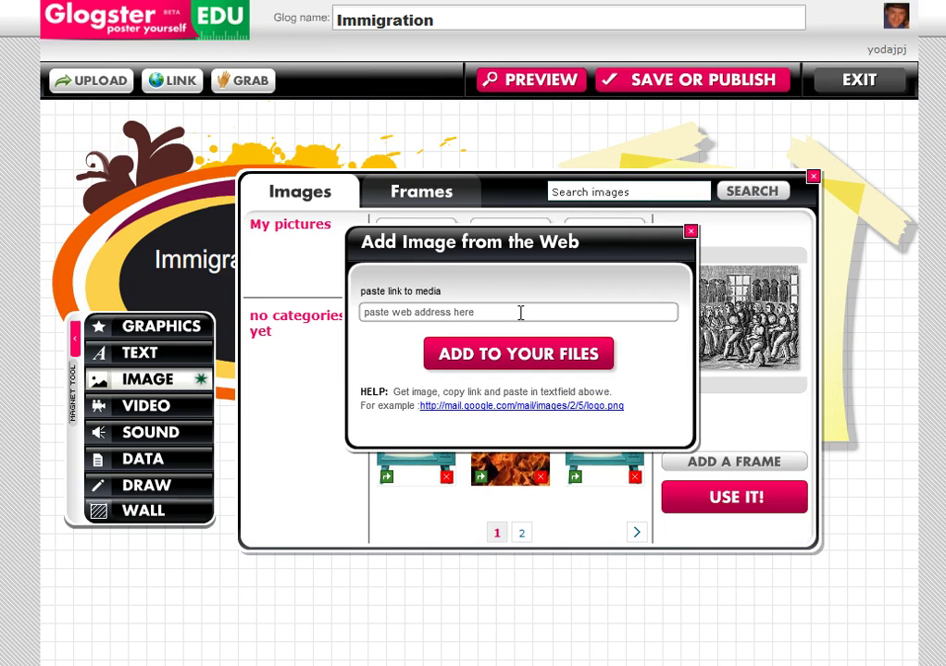
left_click(691, 230)
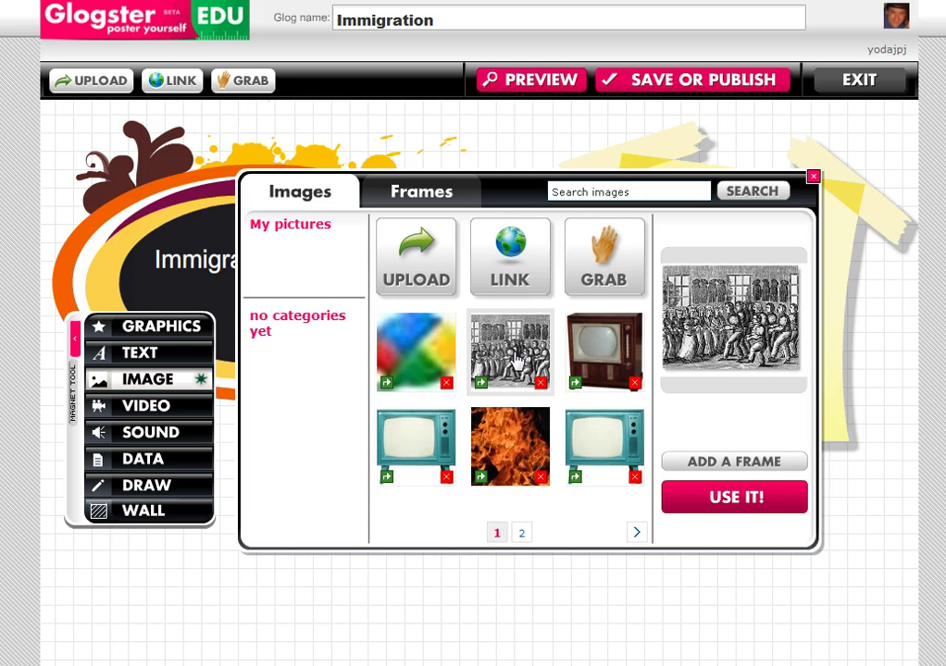
Add the brown vintage TV picture with the green vine-and-flower frame.
left_click(604, 352)
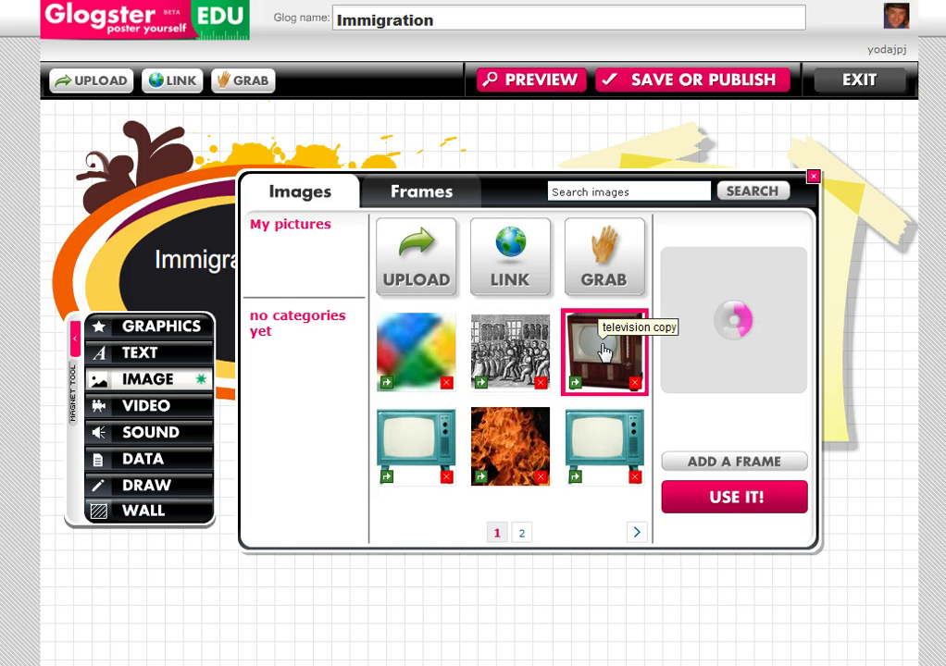
left_click(713, 465)
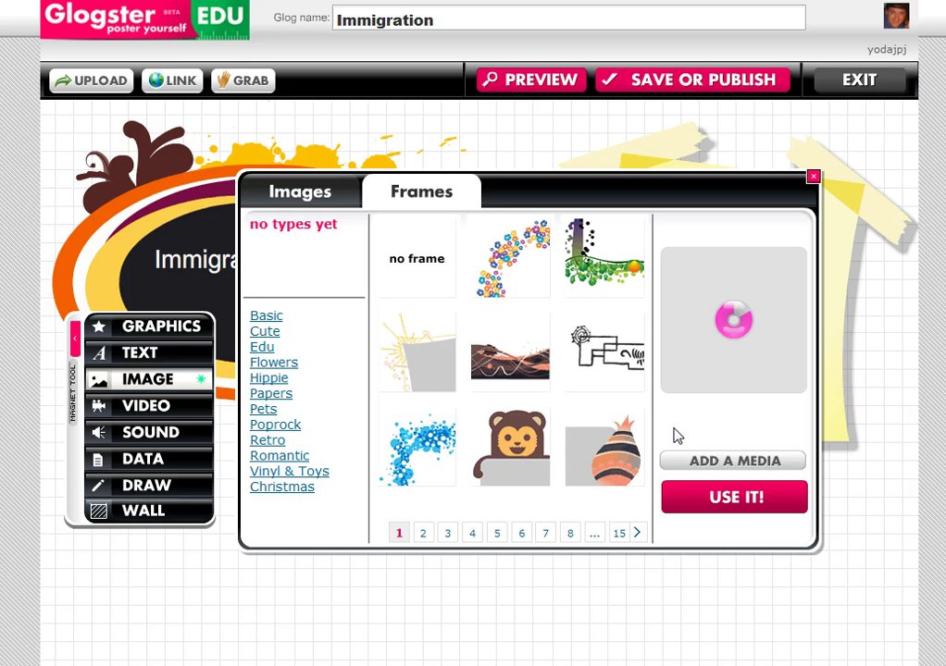
left_click(581, 259)
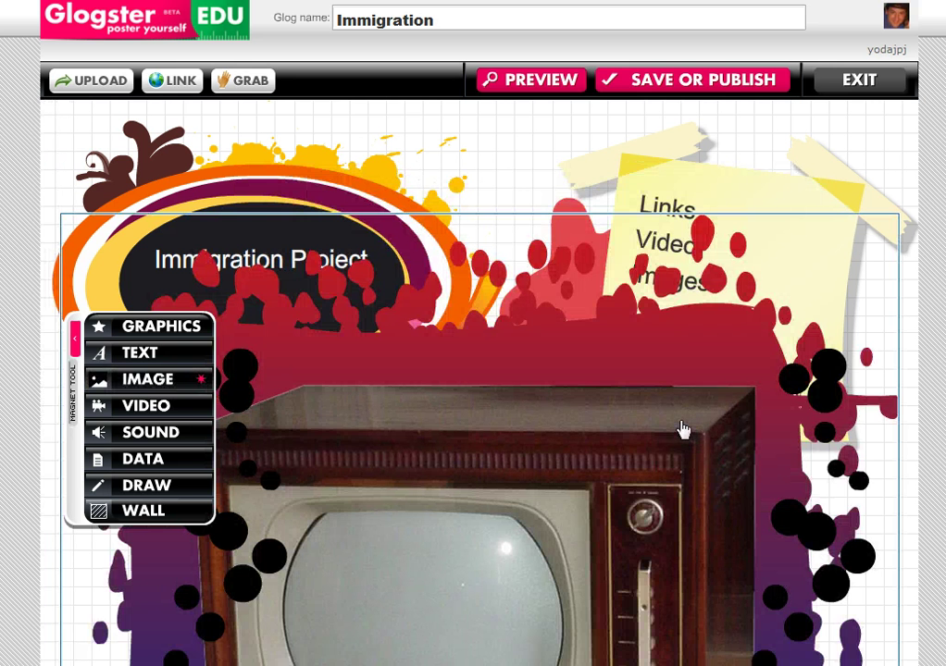
Shrink the framed TV graphic and move it up toward the title.
left_click(682, 430)
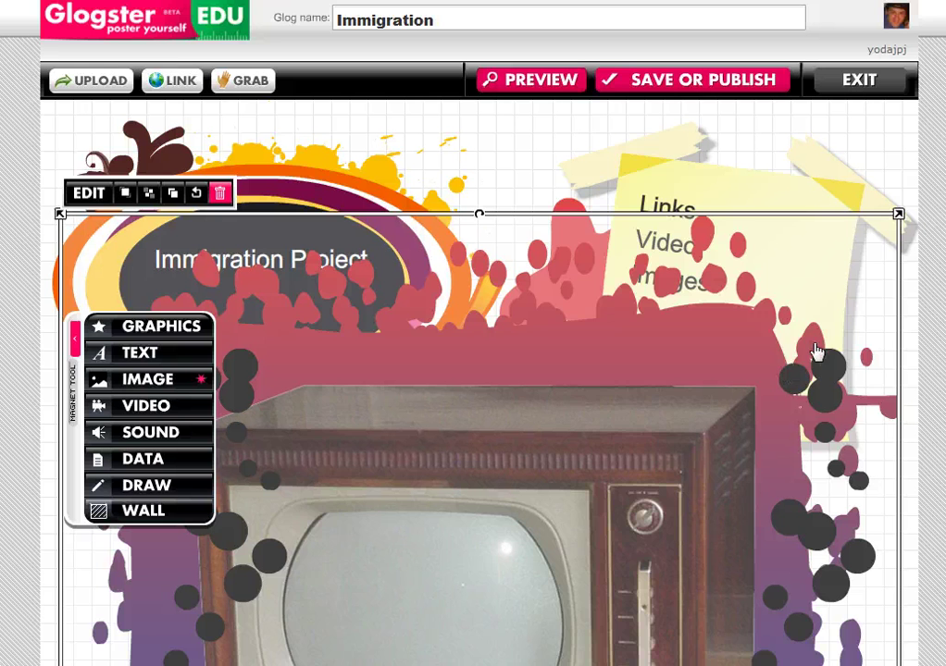
left_click_drag(899, 214, 823, 301)
left_click_drag(715, 366, 462, 586)
left_click_drag(443, 629, 657, 235)
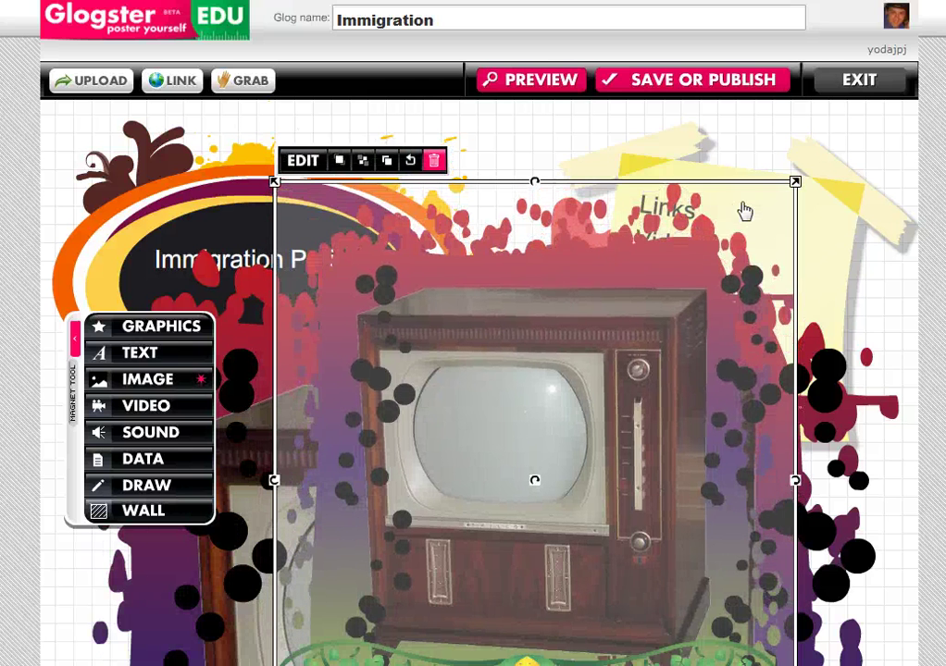
left_click_drag(795, 183, 659, 305)
Delete the large background splatter graphic.
left_click(759, 335)
left_click(220, 194)
left_click(615, 374)
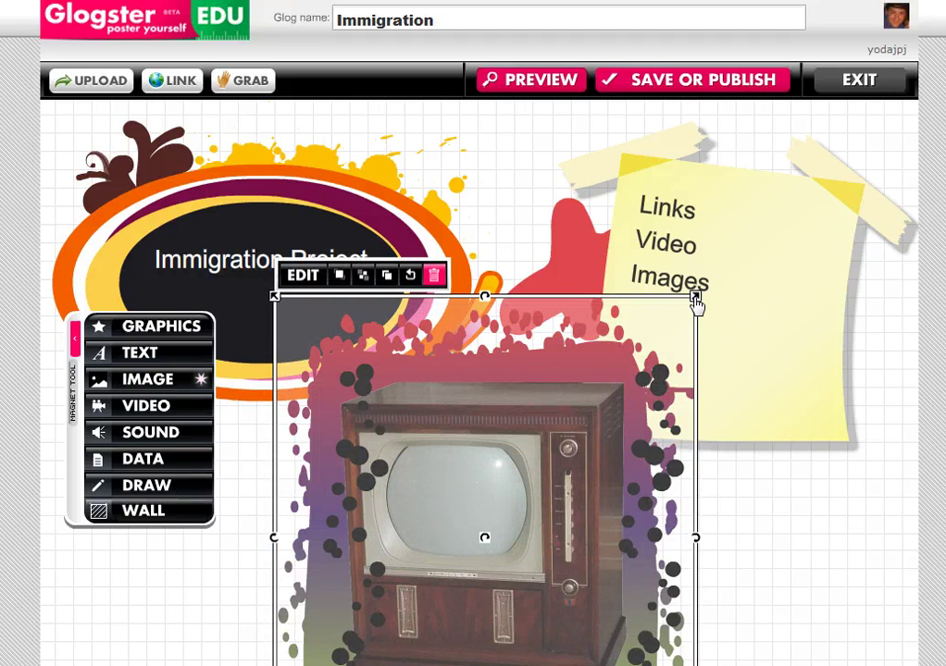
Shrink the TV image further, tilt it counter-clockwise, and shift it up-left below the note.
left_click_drag(696, 297, 603, 404)
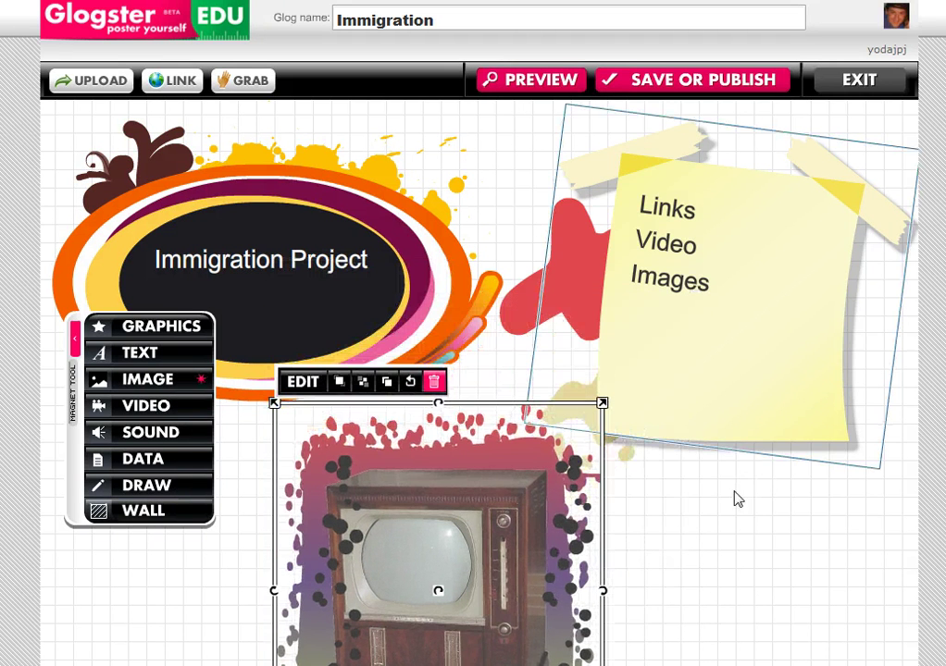
scroll(648, 389, "down", 3)
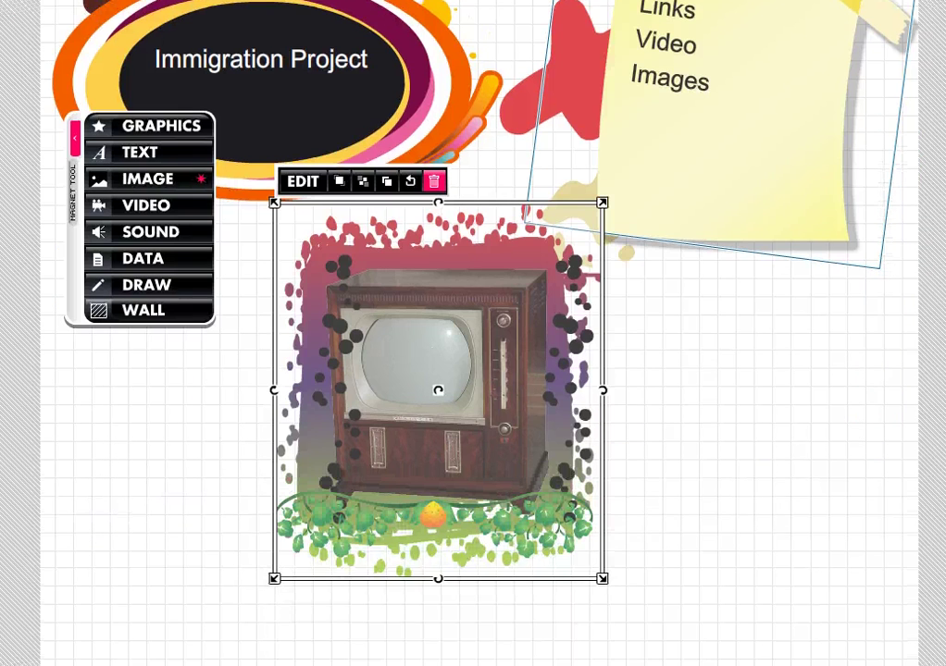
left_click_drag(526, 311, 729, 279)
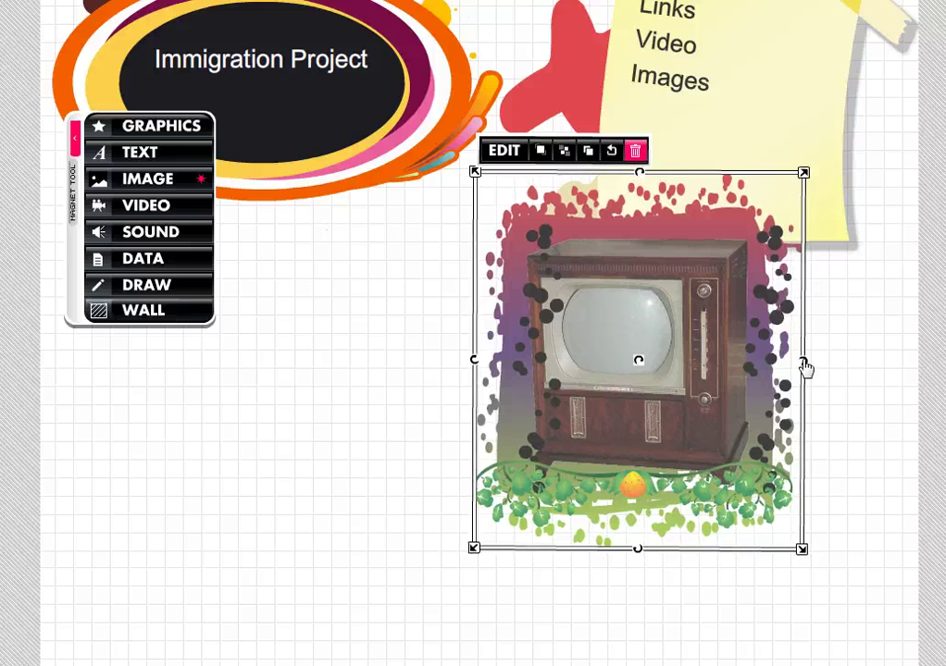
left_click_drag(804, 370, 810, 339)
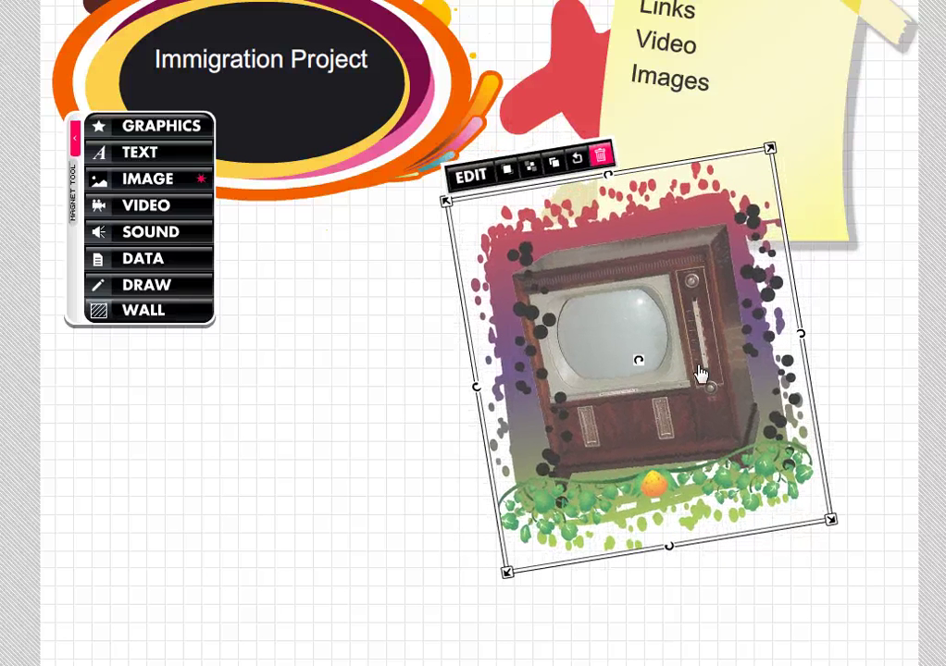
left_click_drag(693, 363, 672, 325)
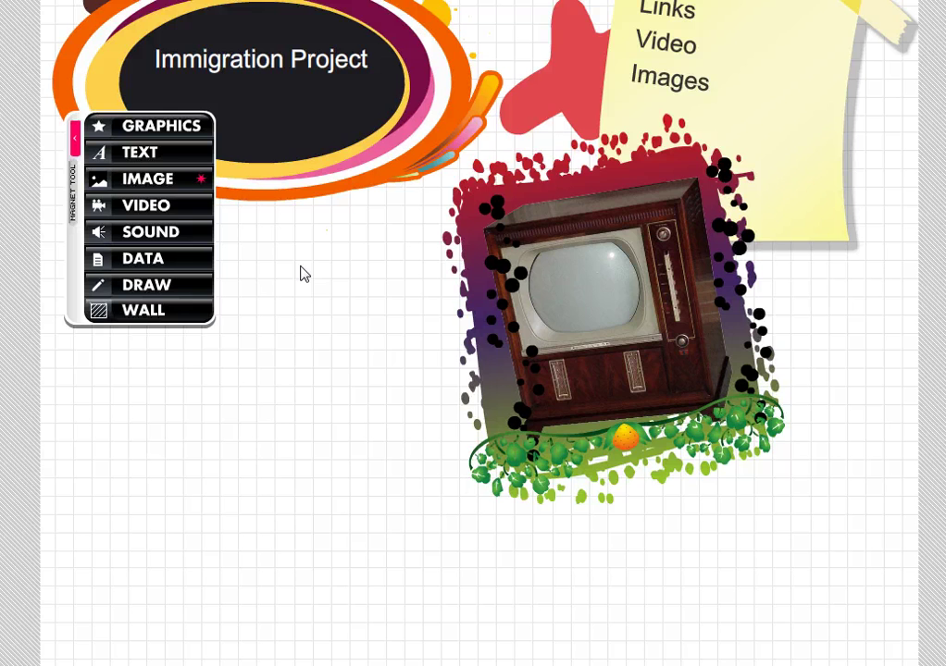
Open the video library and browse its Players styles.
left_click(190, 211)
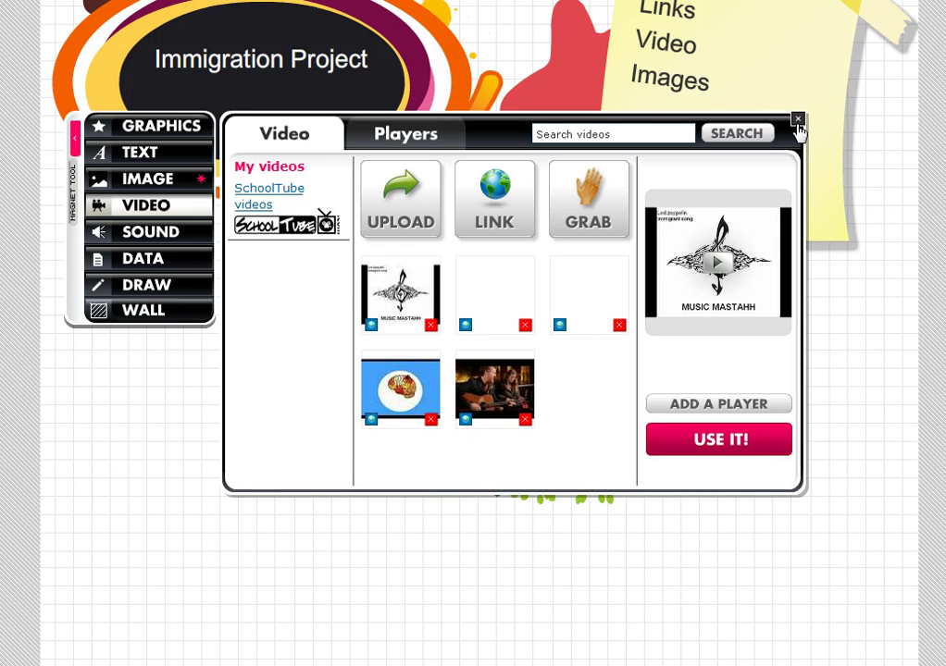
left_click(441, 147)
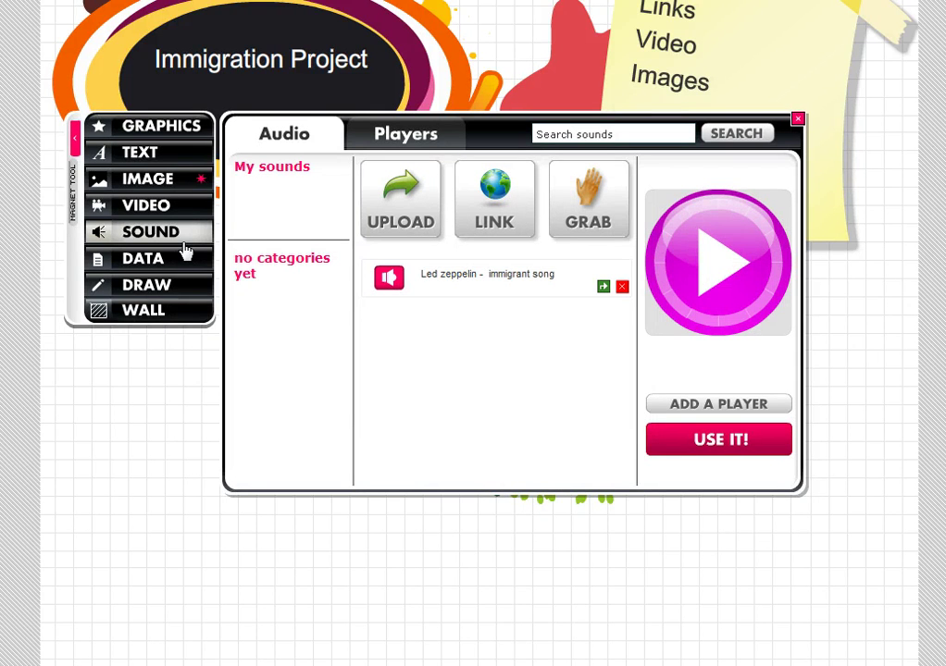
Add a player for 'Led zeppelin - immigrant song' and place it beside the TV.
left_click(478, 293)
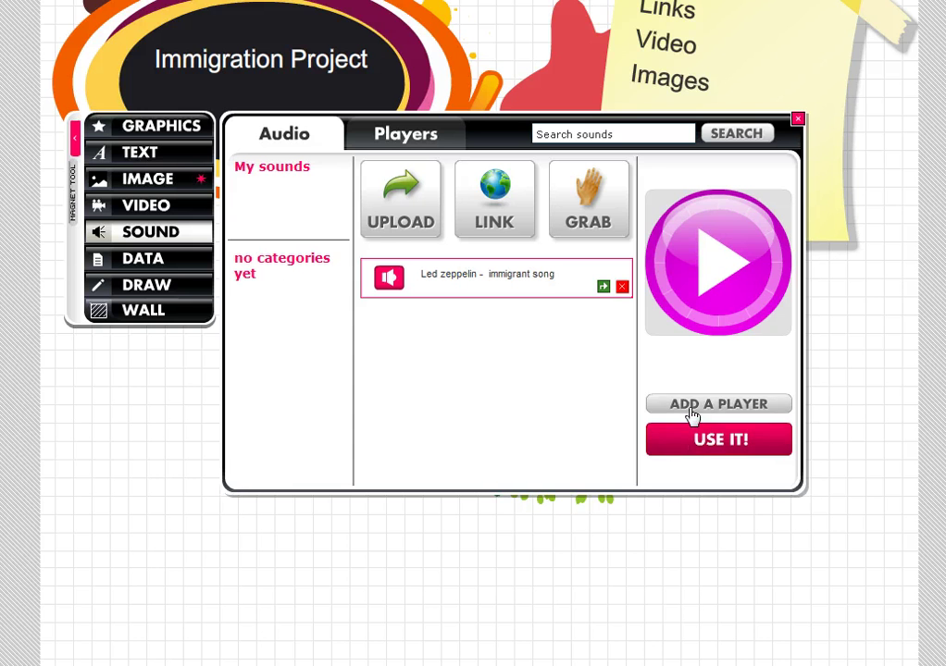
left_click(689, 448)
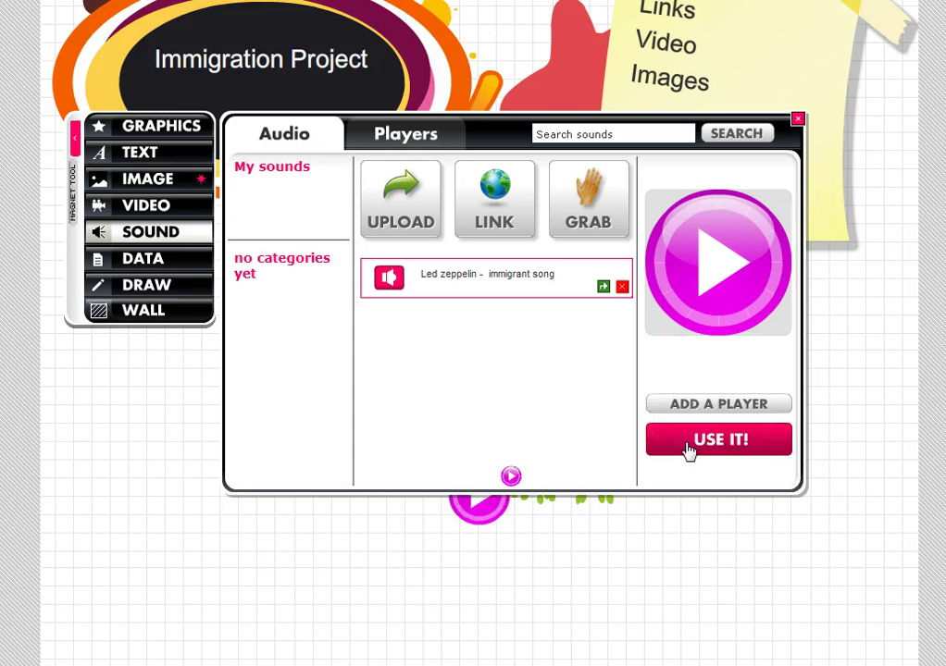
left_click(798, 119)
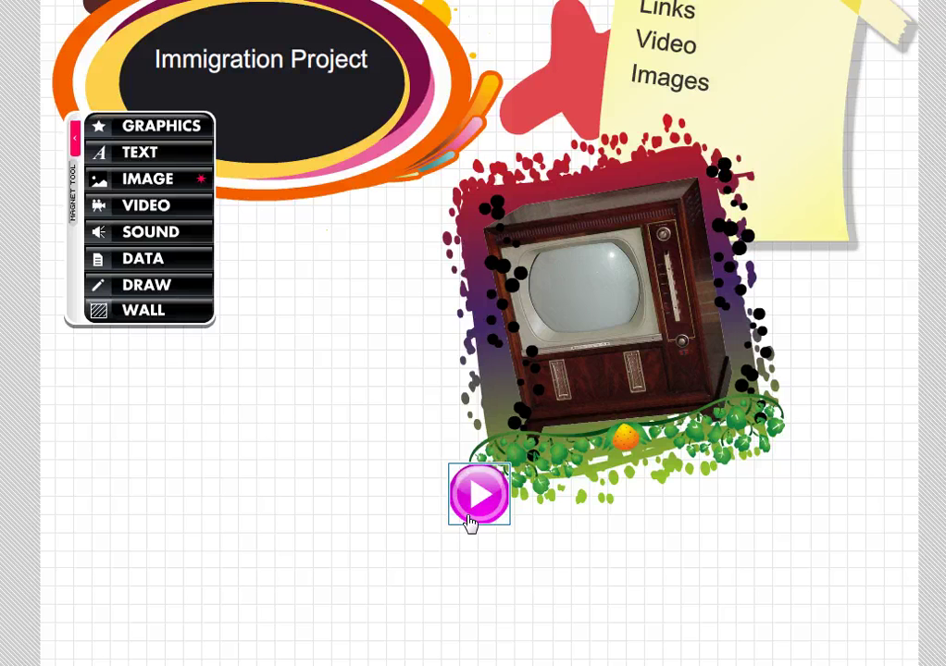
left_click_drag(471, 519, 326, 340)
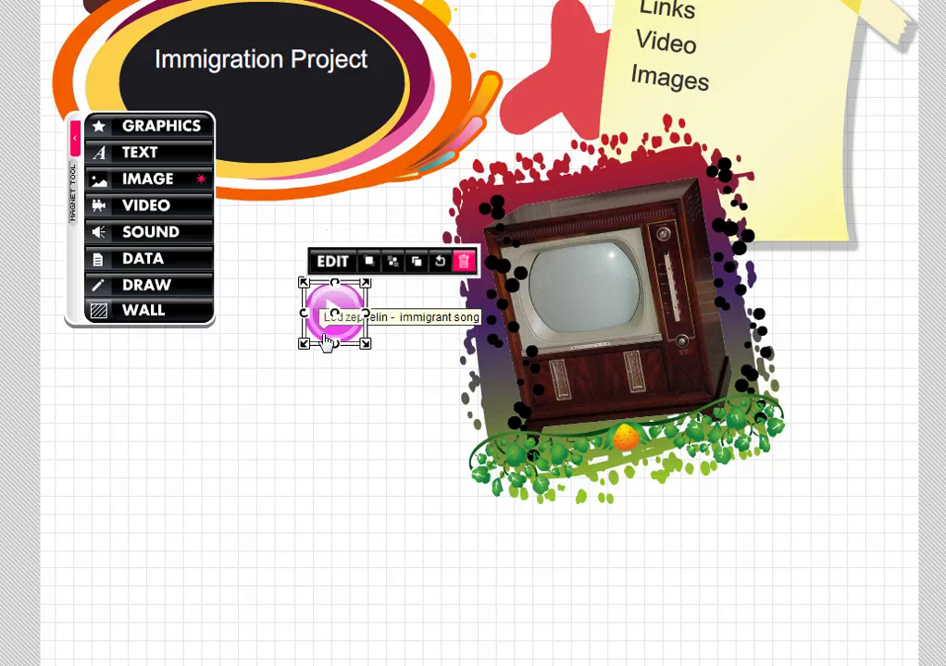
Change the song player's colour to blue.
left_click(334, 262)
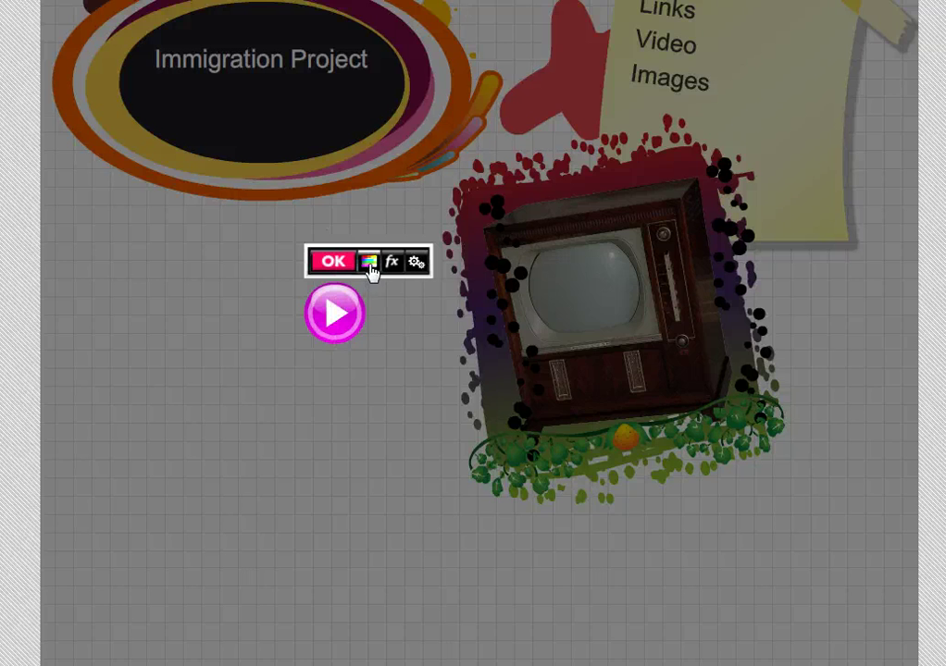
left_click(368, 265)
left_click(482, 363)
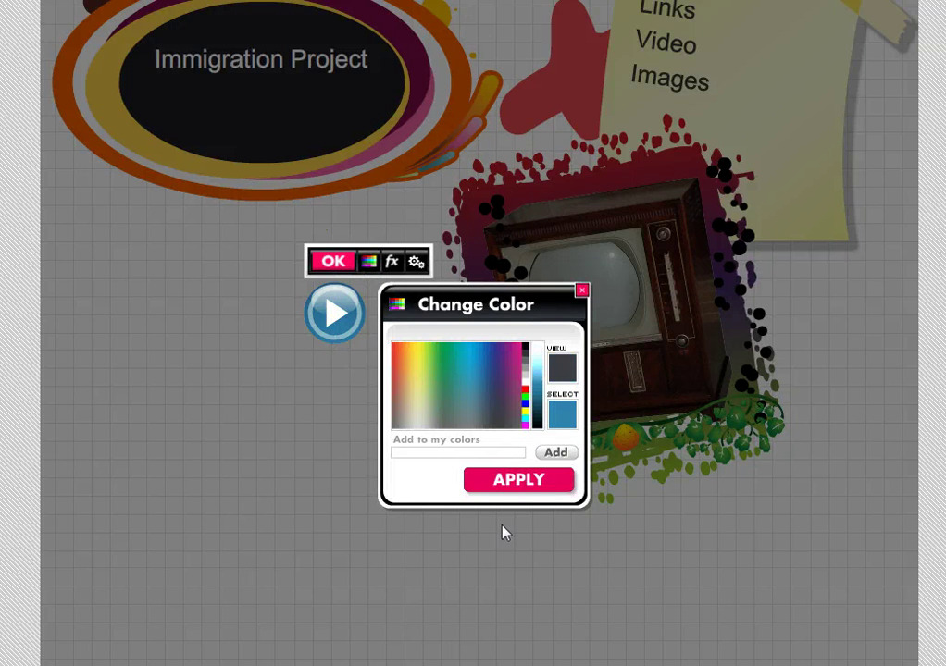
left_click(514, 480)
left_click(393, 264)
left_click(605, 291)
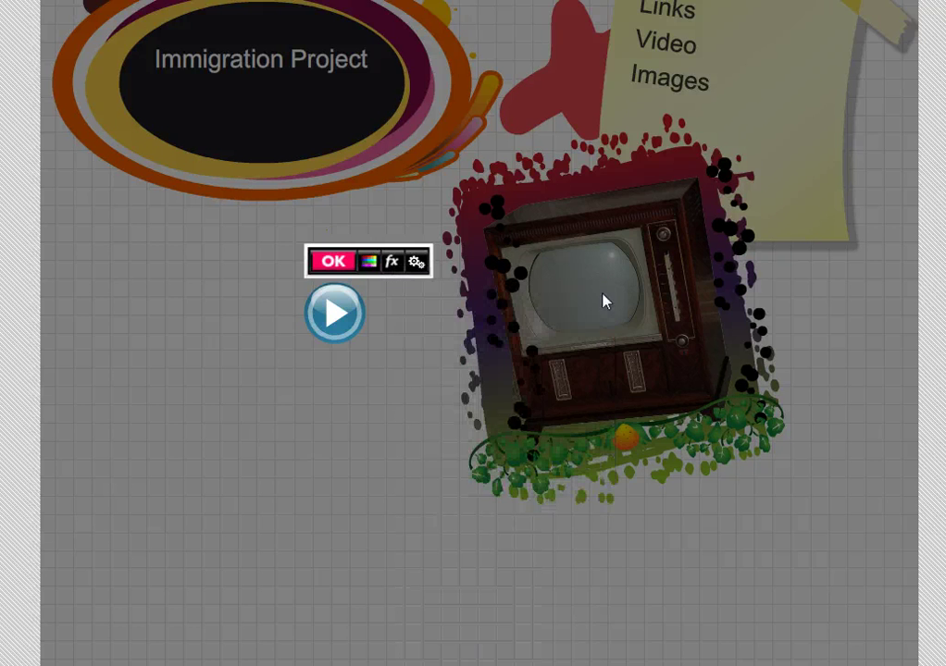
Set the player to autoplay at about half volume, test it, and move it beside the TV's upper left.
left_click(417, 264)
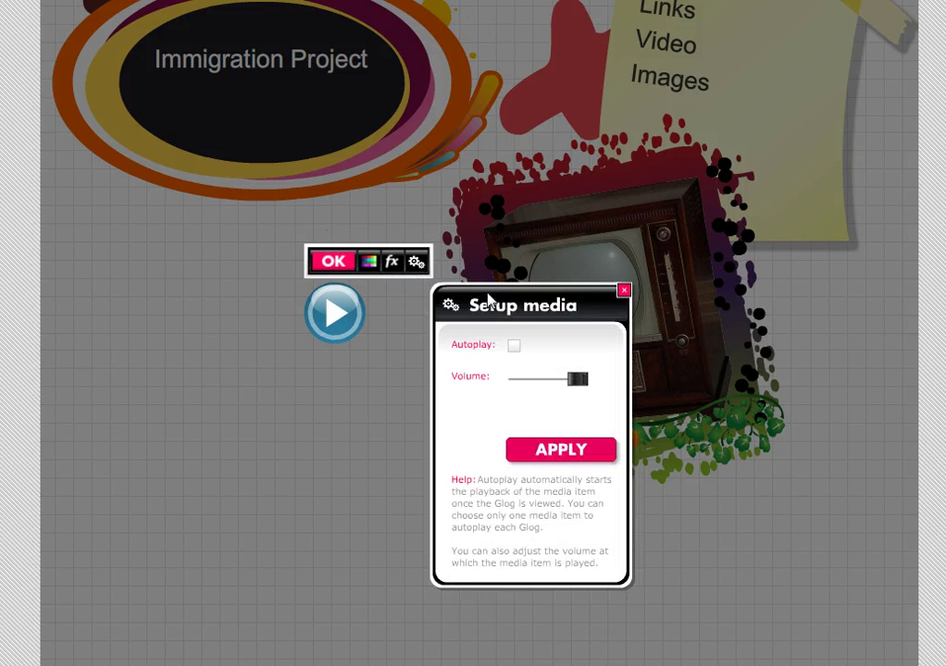
left_click(514, 348)
left_click_drag(576, 380, 553, 387)
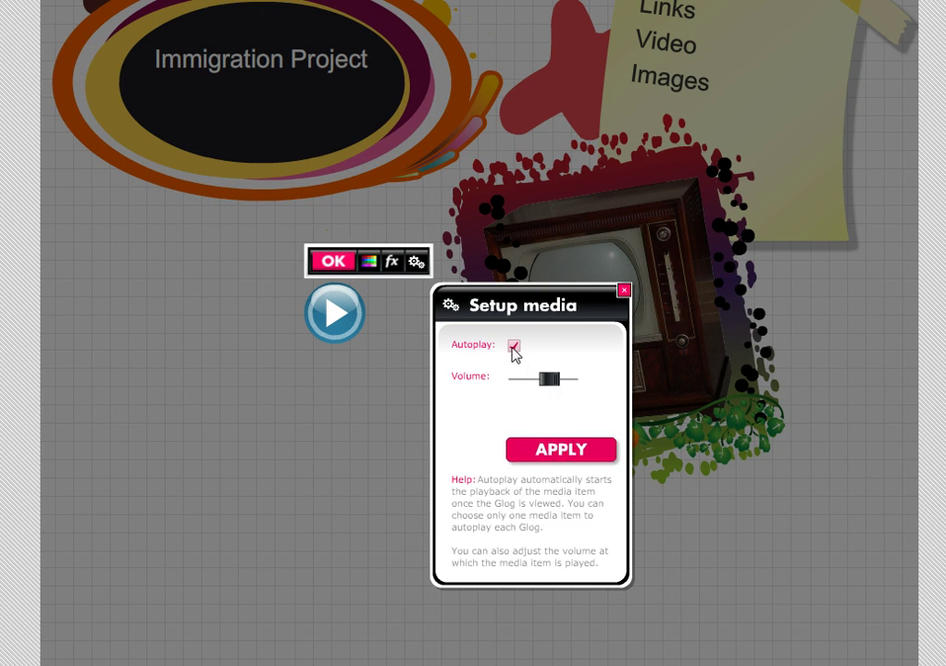
left_click(527, 449)
left_click(329, 335)
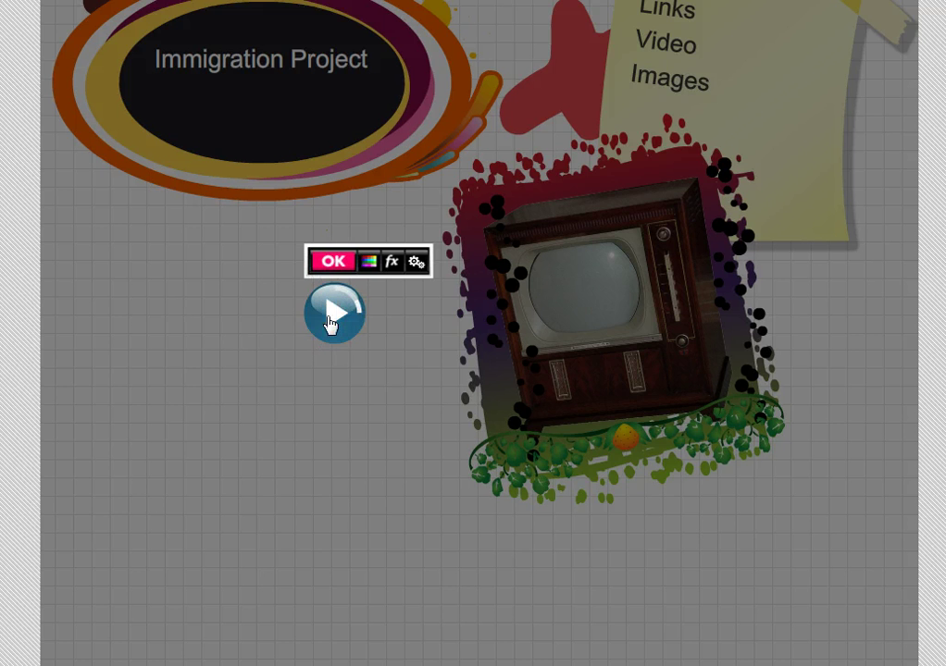
left_click(331, 265)
left_click_drag(341, 307, 419, 220)
left_click(392, 315)
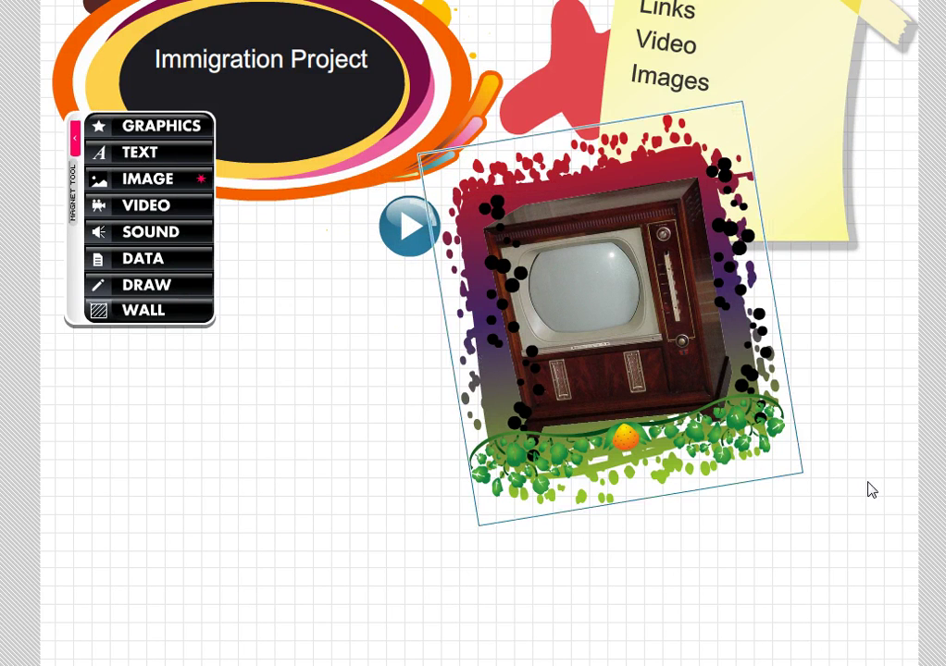
left_click(160, 284)
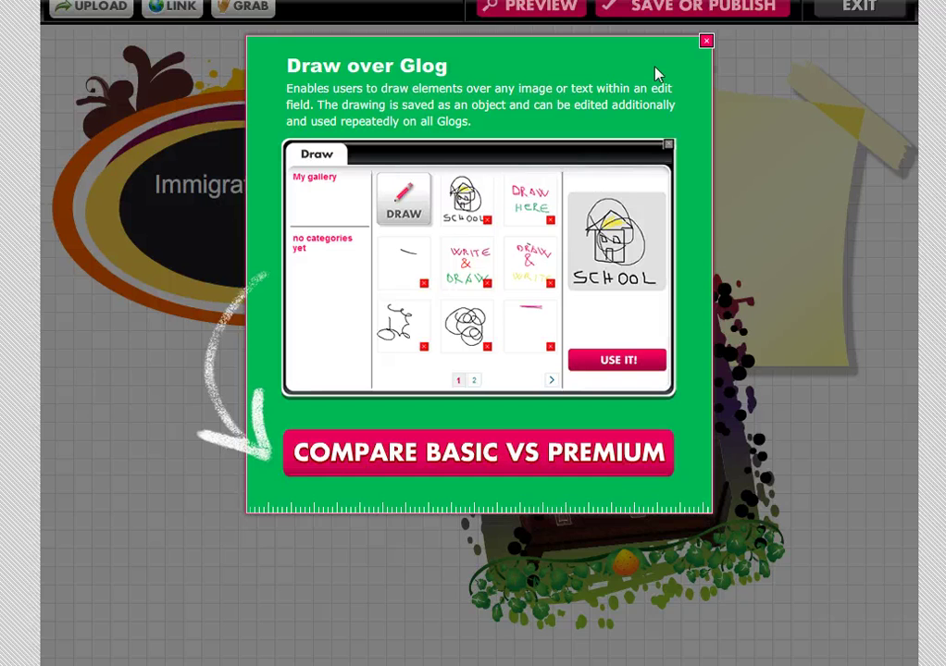
left_click(706, 41)
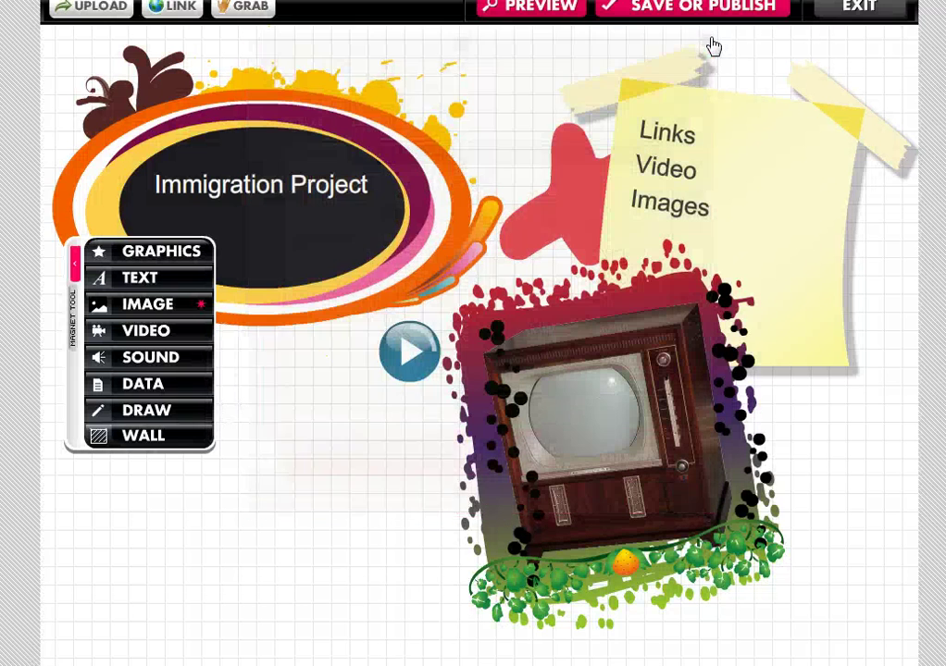
Apply the yellow patterned wall background, then open the Save or Publish settings.
left_click(169, 439)
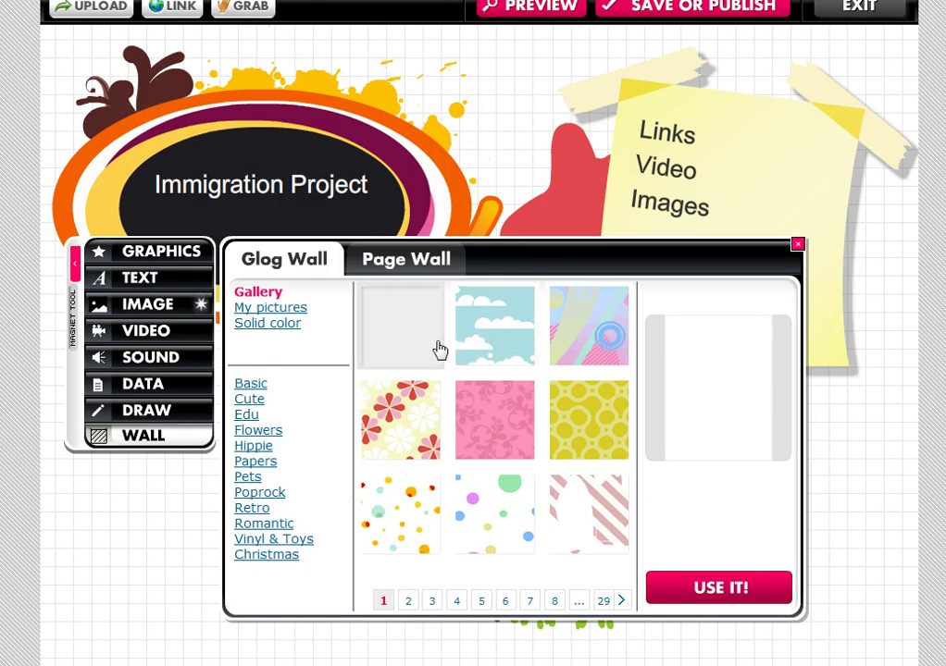
left_click(576, 422)
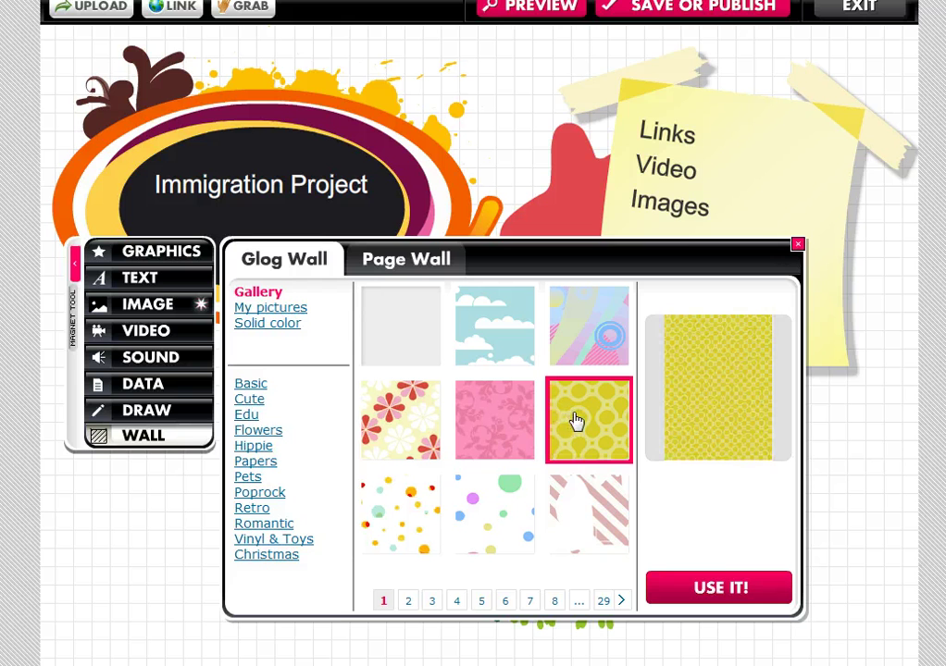
left_click(718, 593)
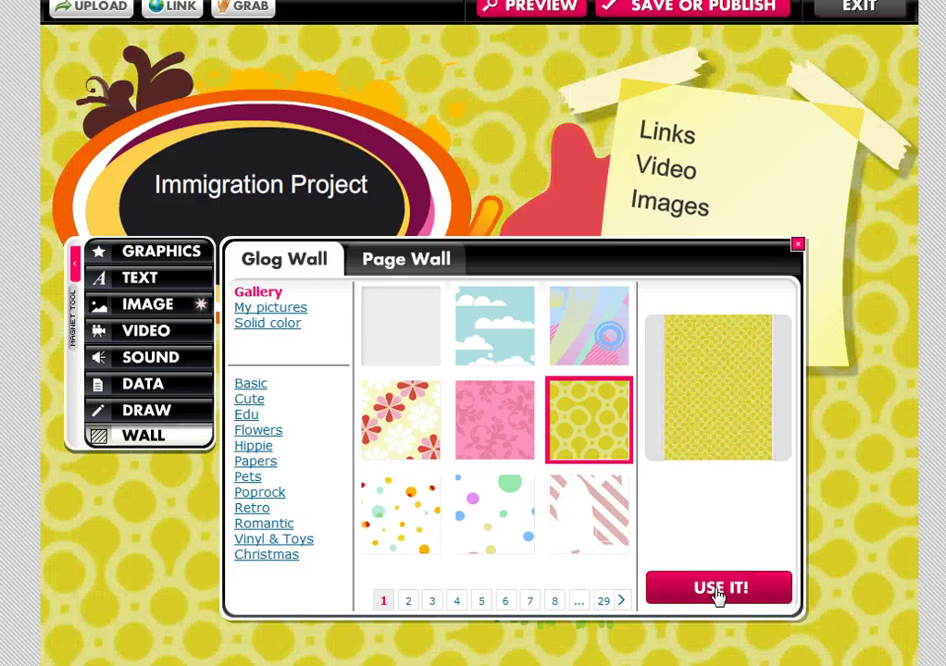
left_click(386, 270)
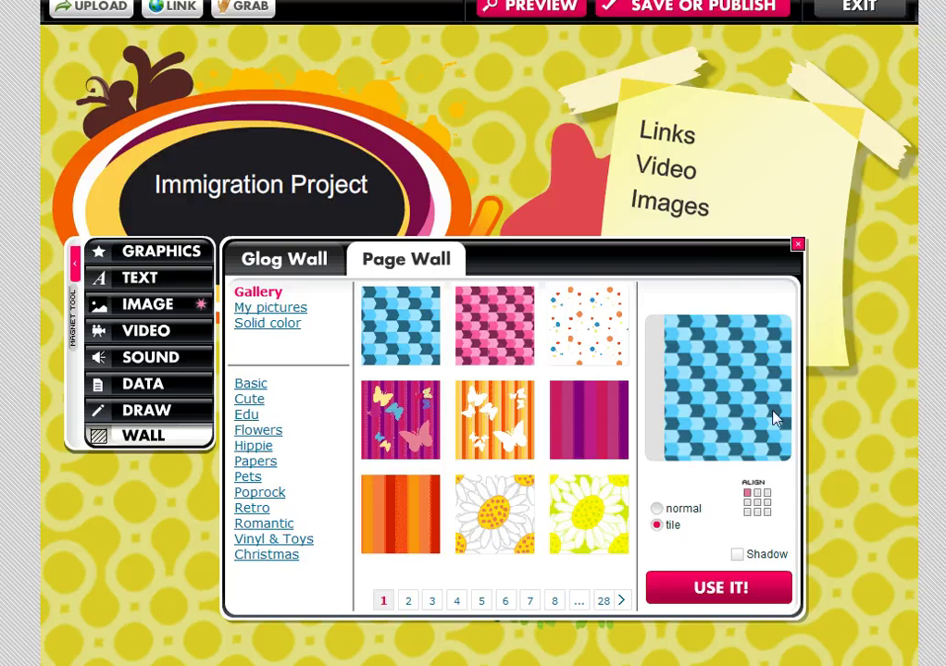
left_click(798, 244)
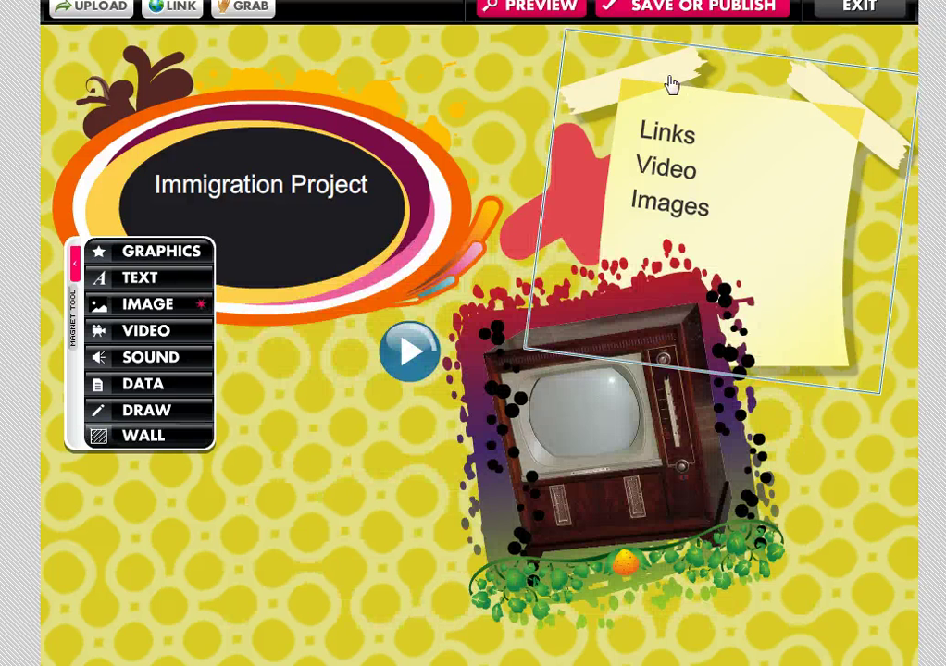
left_click(625, 11)
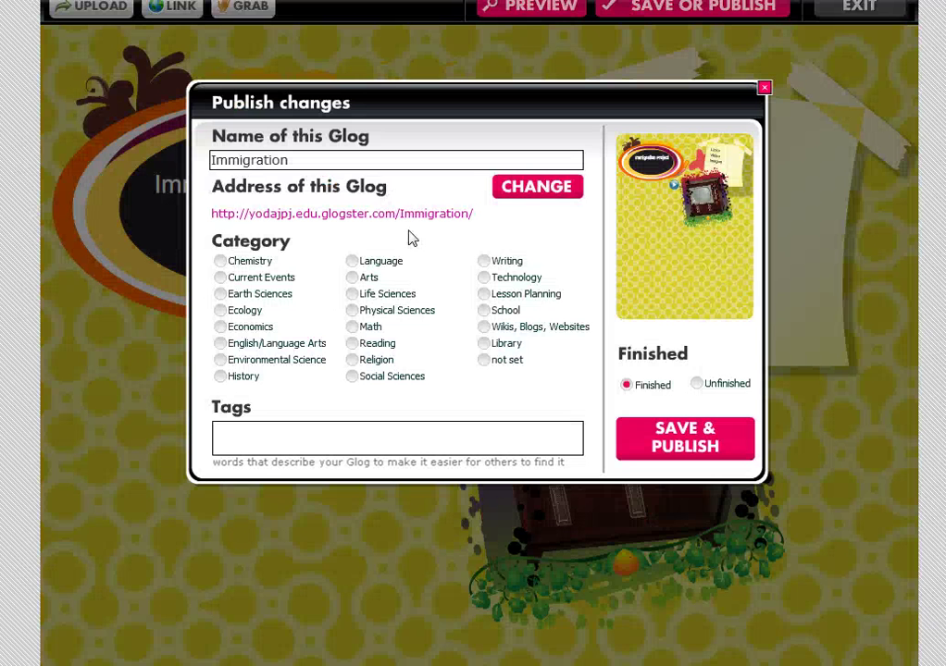